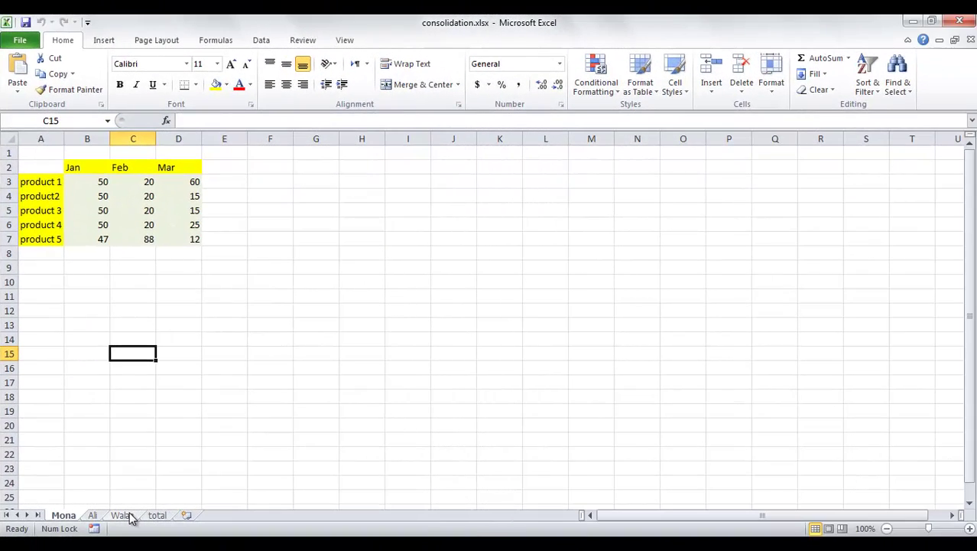
- Move the third worksheet to the front of the workbook and place a copy of the total sheet directly after it
{"action": "left_click_drag", "start_coordinate": [130, 517], "coordinate": [87, 499]}
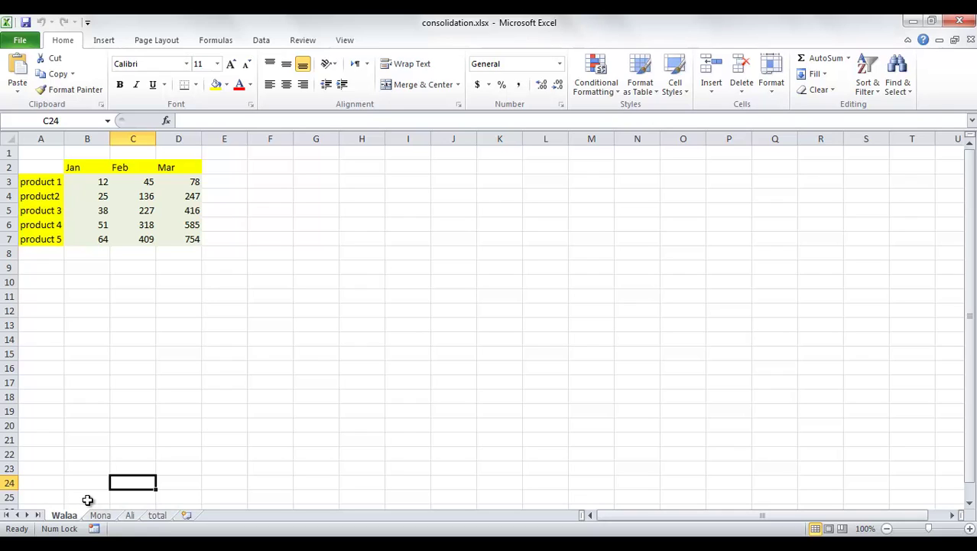
{"action": "left_click", "coordinate": [157, 516]}
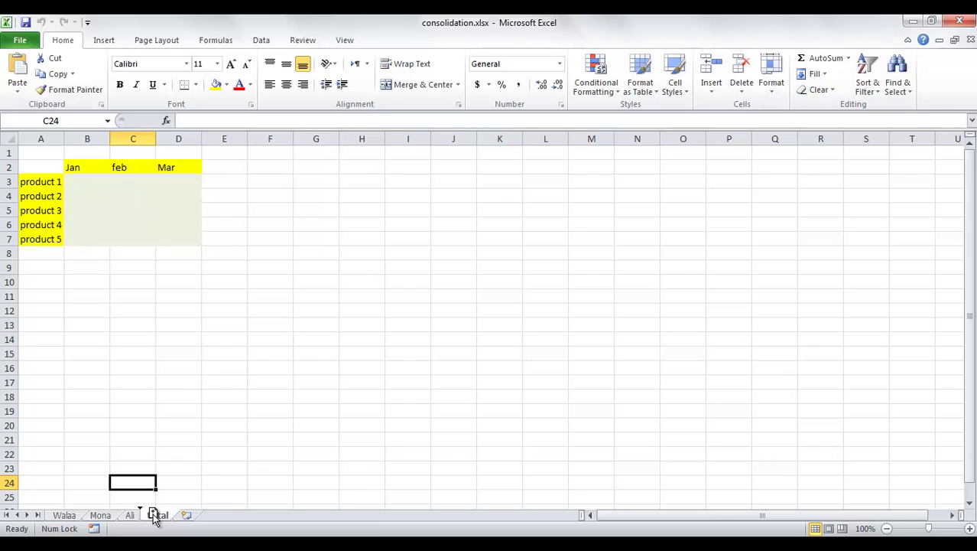
{"action": "mouse_move", "coordinate": [153, 513]}
{"action": "left_mouse_down"}
{"action": "mouse_move", "coordinate": [166, 497]}
{"action": "mouse_move", "coordinate": [100, 506]}
{"action": "left_mouse_up"}
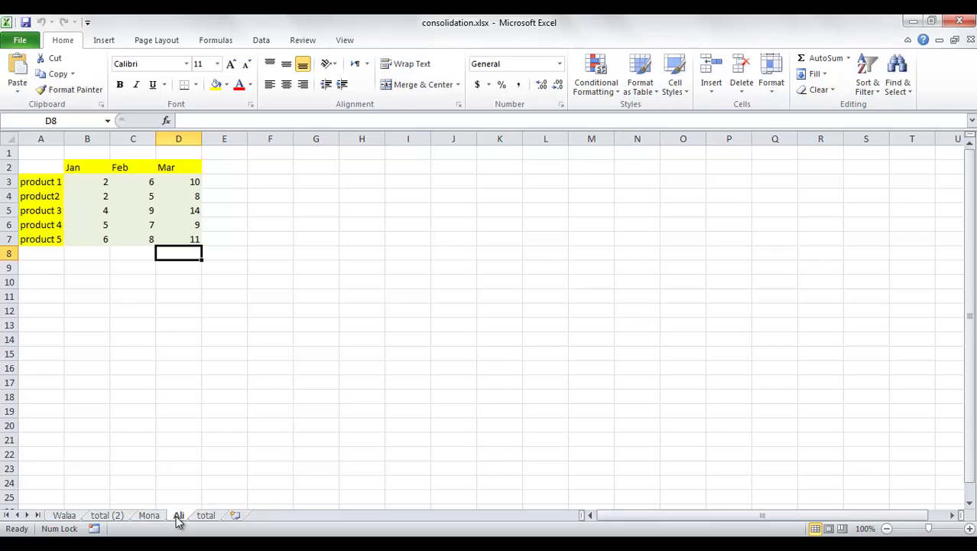
- Move the fourth worksheet before the total (2) sheet within consolidation.xlsx
{"action": "right_click", "coordinate": [178, 517]}
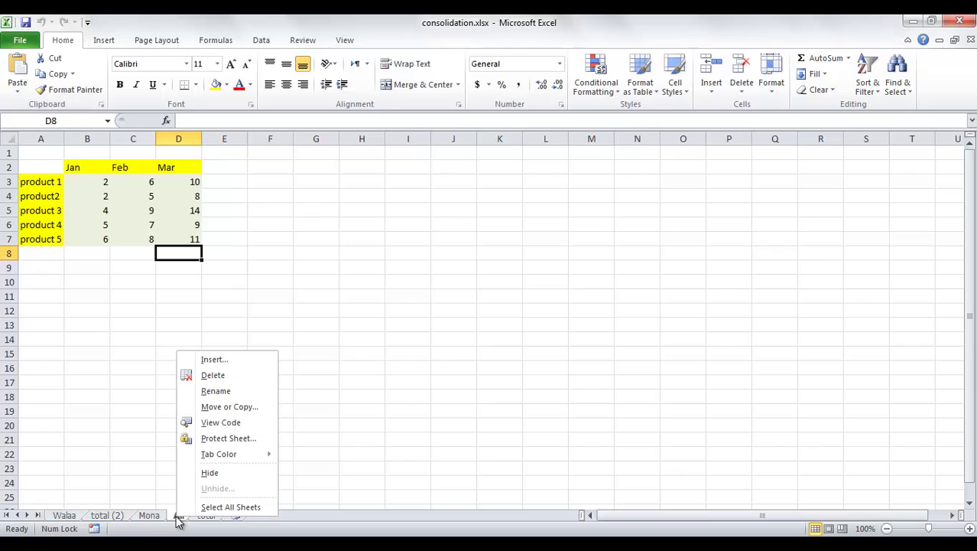
{"action": "left_click", "coordinate": [268, 413]}
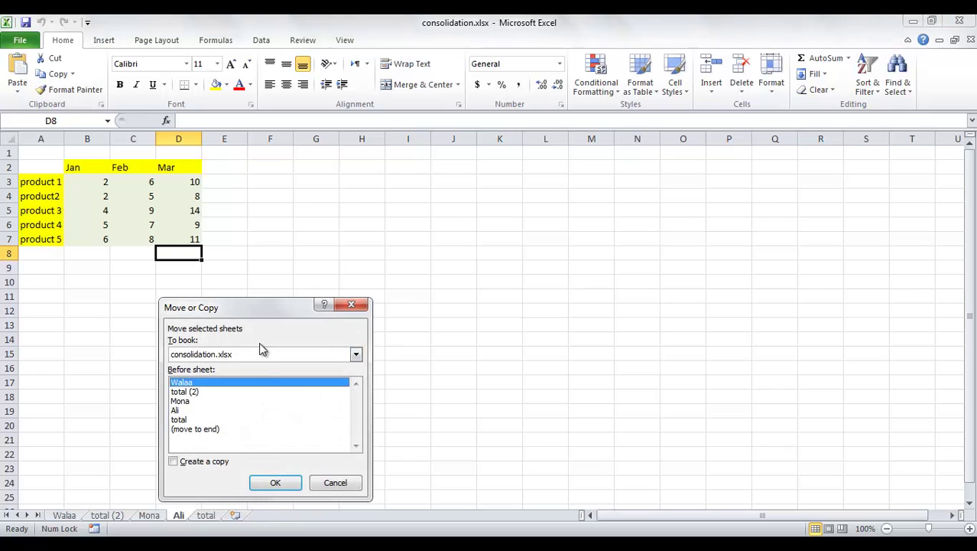
{"action": "left_click_drag", "start_coordinate": [262, 310], "coordinate": [411, 229]}
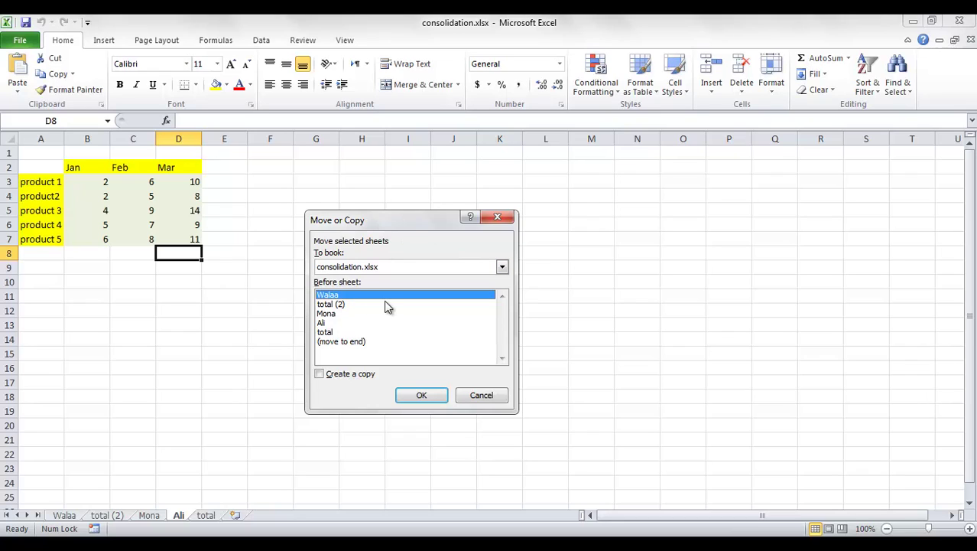
{"action": "left_click", "coordinate": [337, 323]}
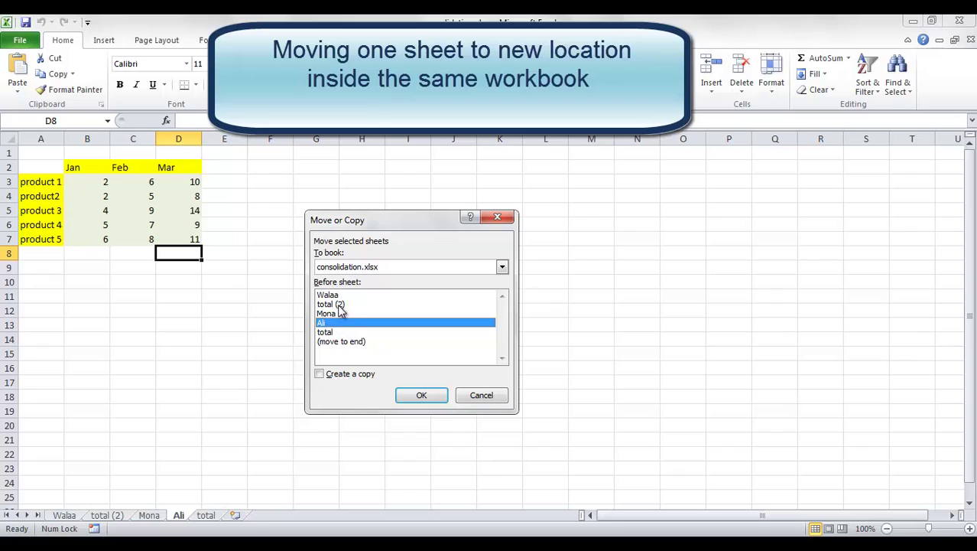
{"action": "left_click", "coordinate": [338, 304]}
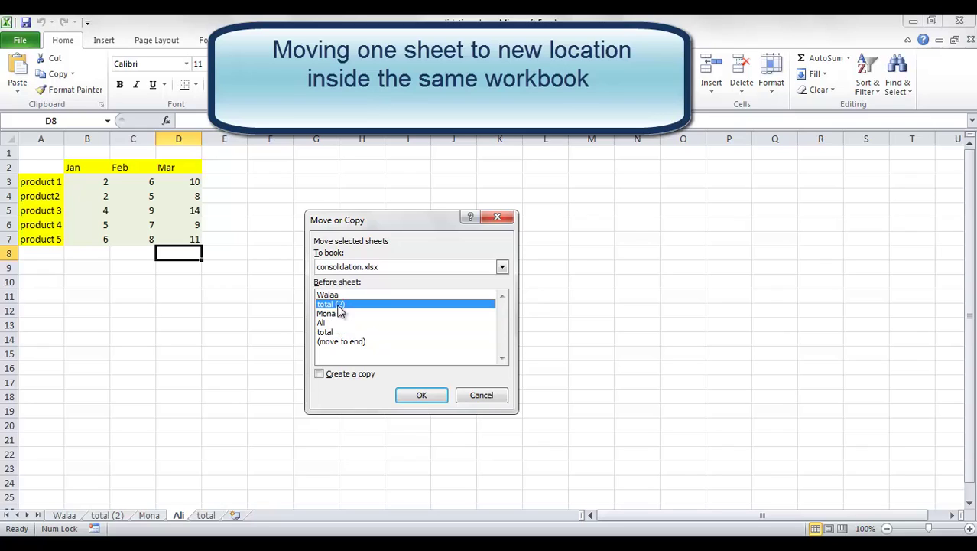
{"action": "left_click", "coordinate": [423, 396]}
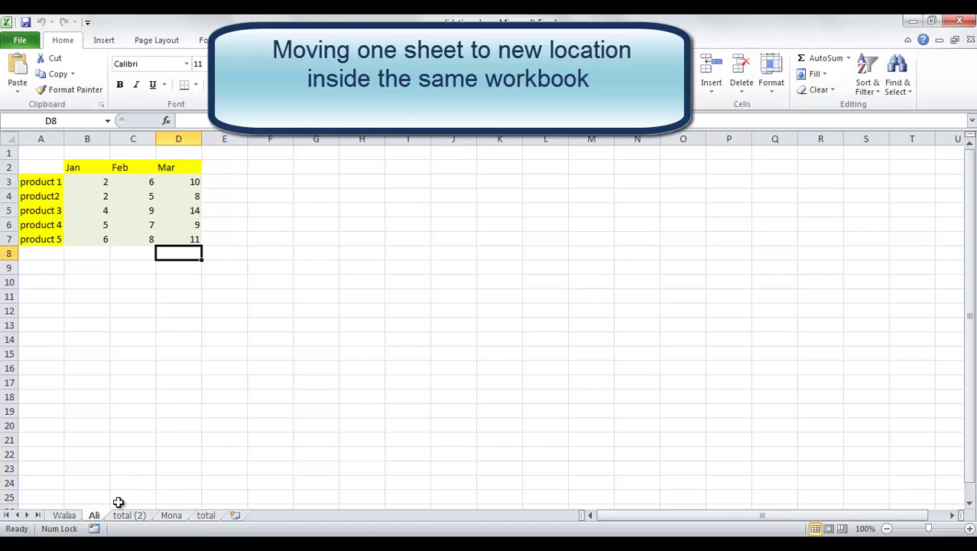
- Move the worksheet between total (2) and total to the front of the same workbook
{"action": "left_click", "coordinate": [173, 516]}
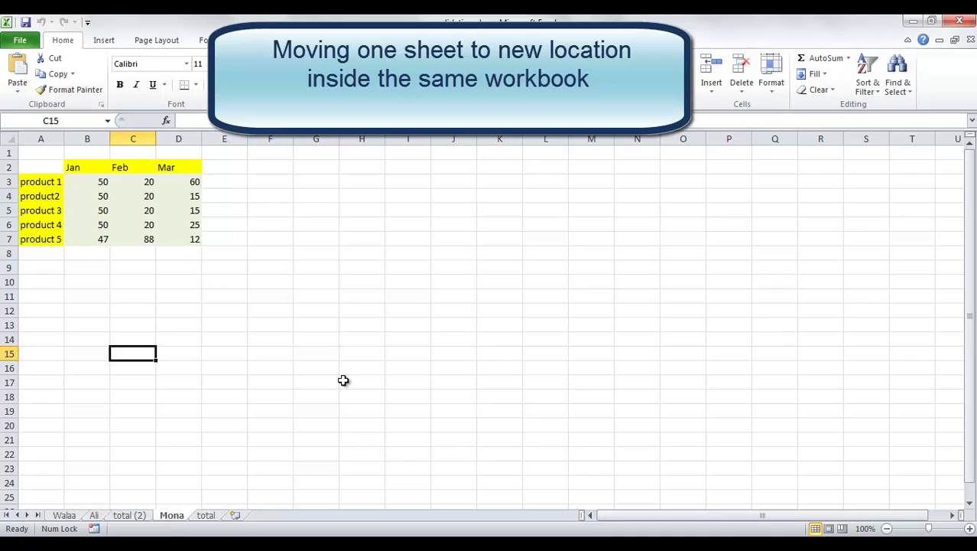
{"action": "left_click", "coordinate": [774, 87]}
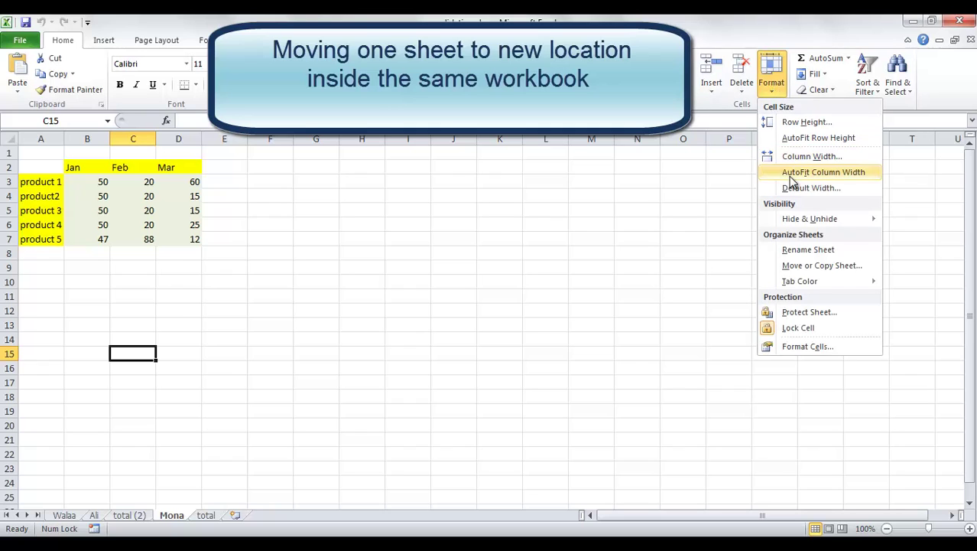
{"action": "left_click", "coordinate": [823, 267]}
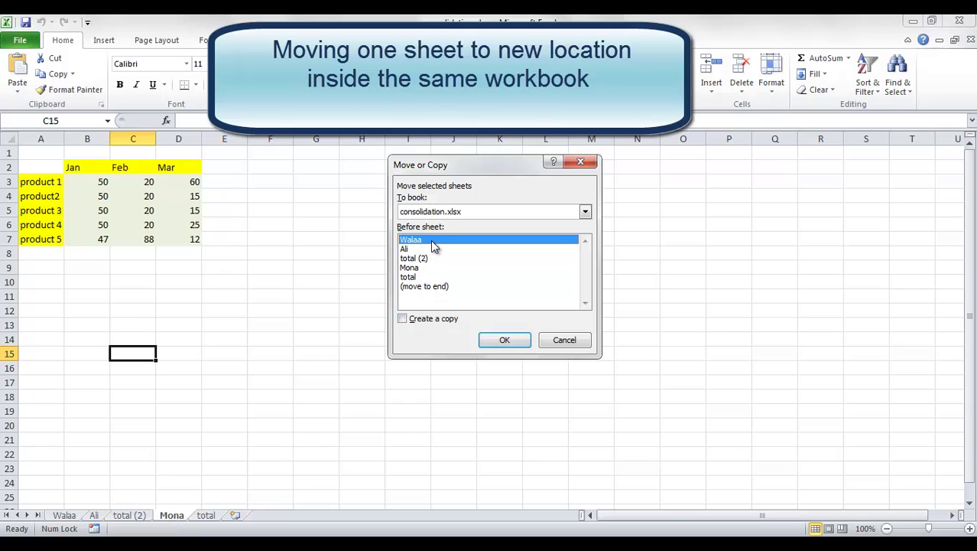
{"action": "left_click", "coordinate": [511, 341]}
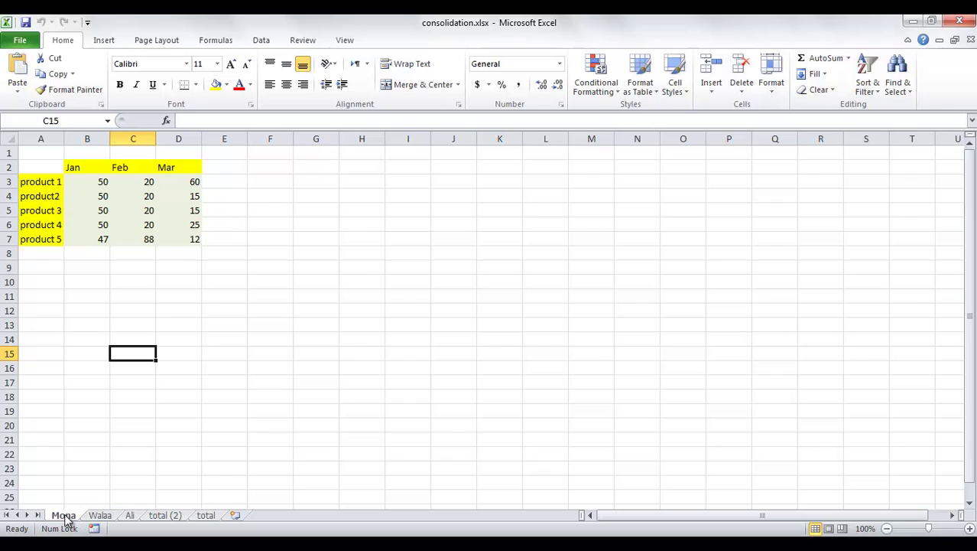
- Move the first worksheet of consolidation.xlsx to a new workbook and check its product table there
{"action": "right_click", "coordinate": [65, 517]}
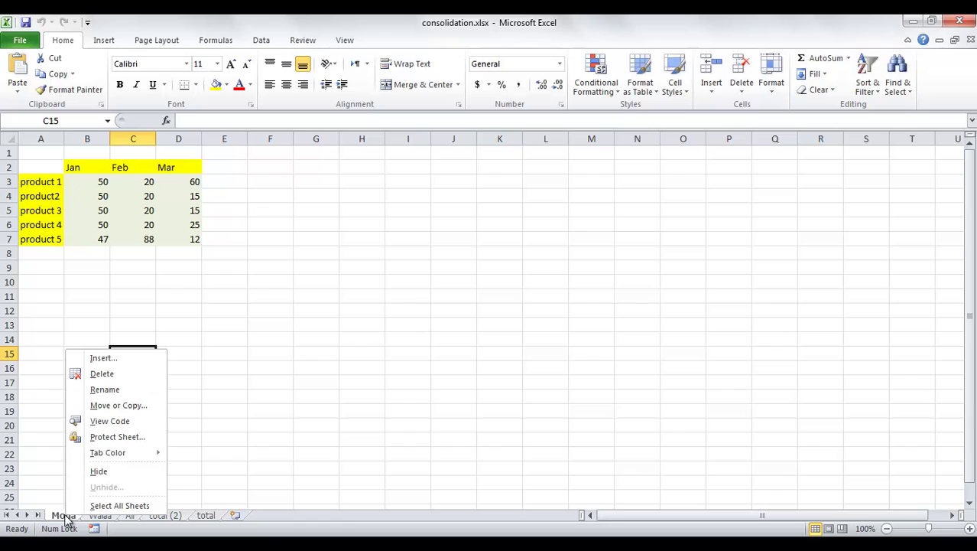
{"action": "left_click", "coordinate": [145, 406]}
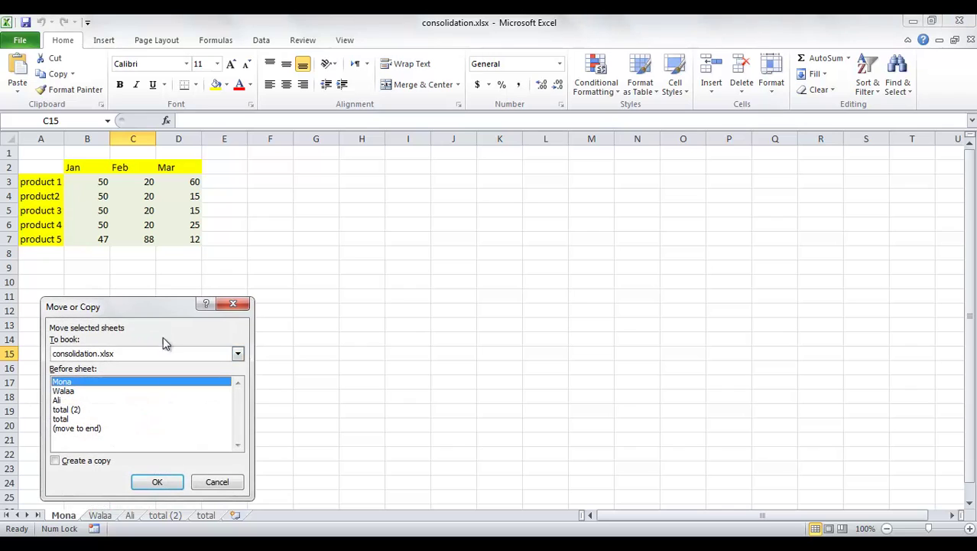
{"action": "left_click_drag", "start_coordinate": [166, 310], "coordinate": [384, 215]}
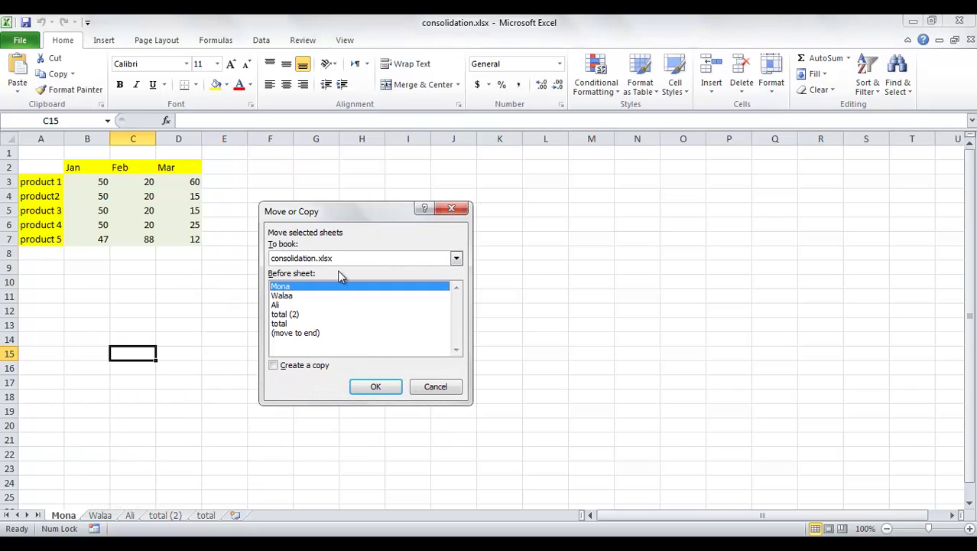
{"action": "left_click", "coordinate": [456, 258]}
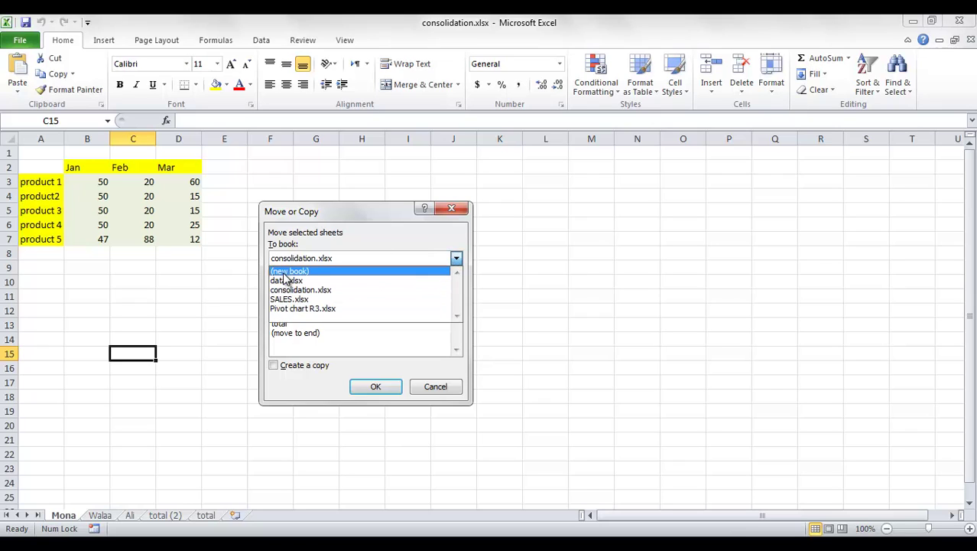
{"action": "left_click", "coordinate": [310, 271]}
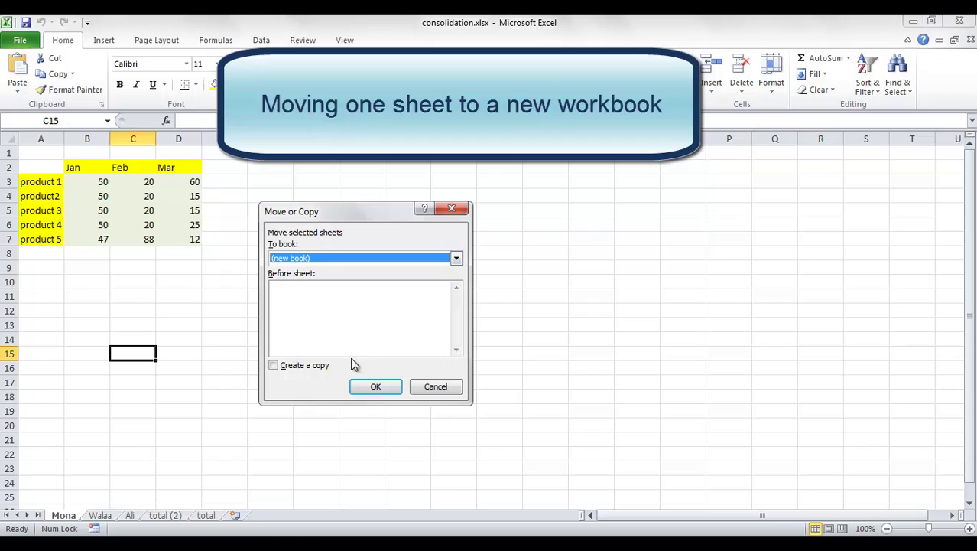
{"action": "left_click", "coordinate": [375, 386]}
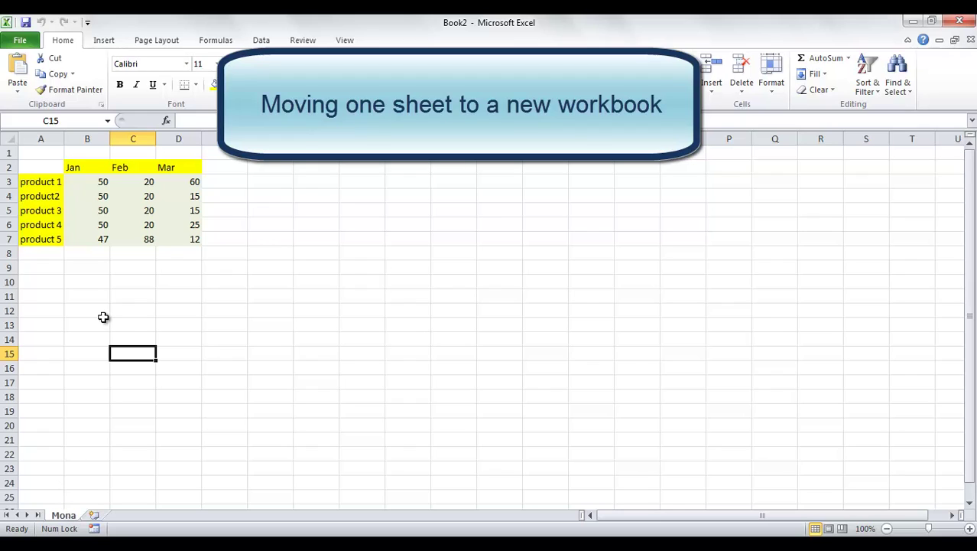
{"action": "left_click_drag", "start_coordinate": [45, 170], "coordinate": [197, 242]}
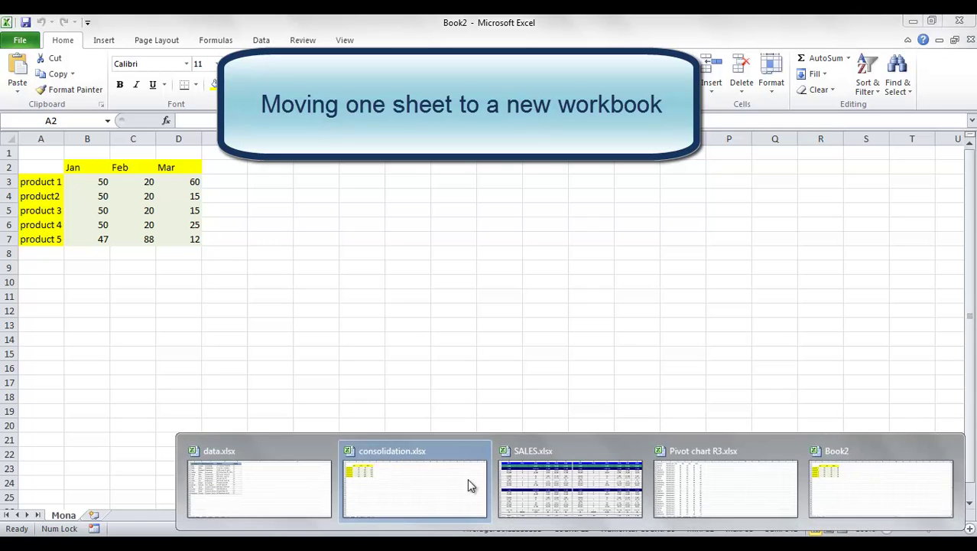
- Return to consolidation.xlsx and create a copy of its first worksheet in a new workbook
{"action": "left_click", "coordinate": [443, 480]}
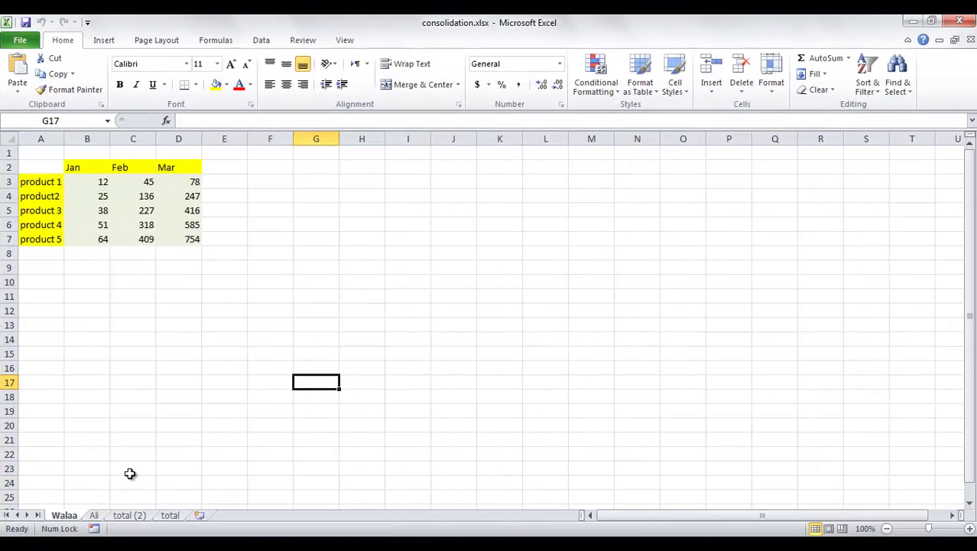
{"action": "right_click", "coordinate": [64, 515]}
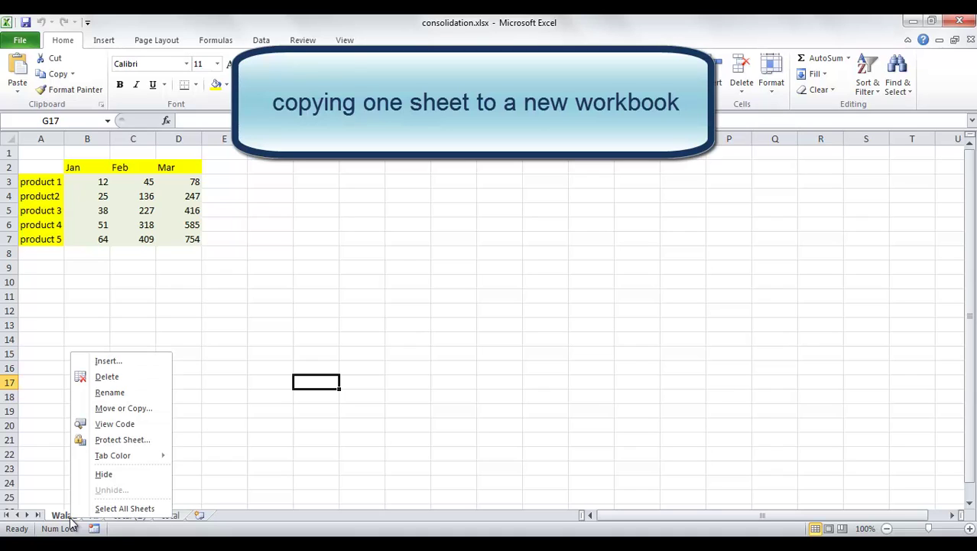
{"action": "left_click", "coordinate": [123, 408]}
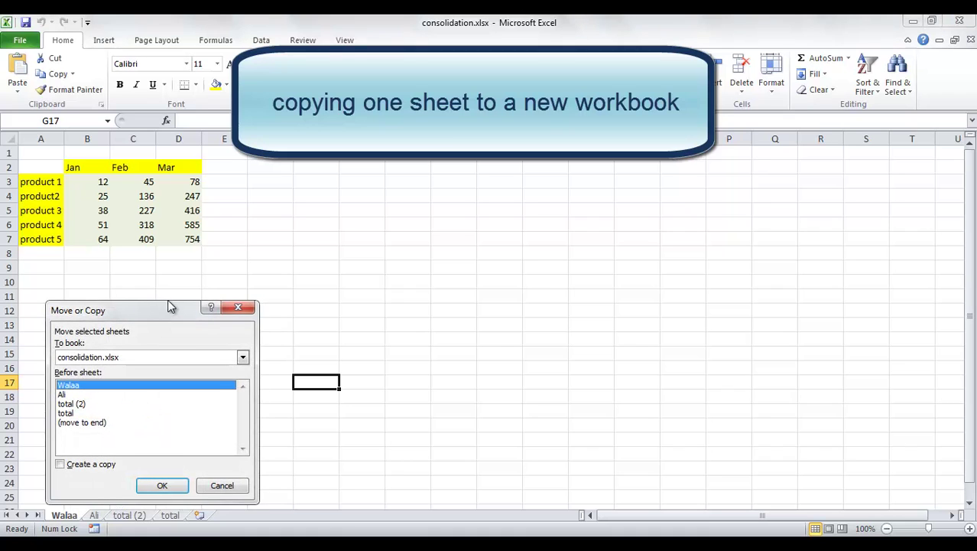
{"action": "left_click_drag", "start_coordinate": [170, 306], "coordinate": [359, 220]}
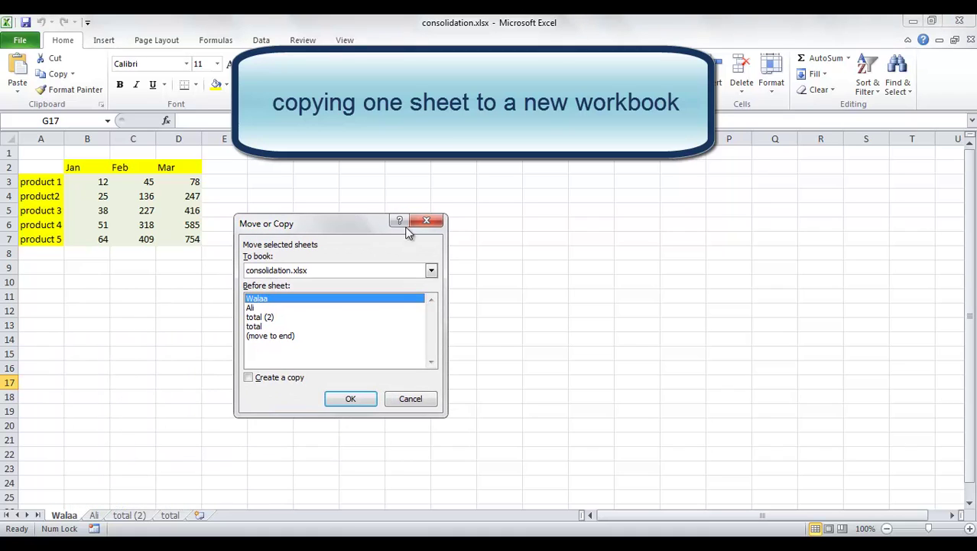
{"action": "left_click", "coordinate": [431, 272]}
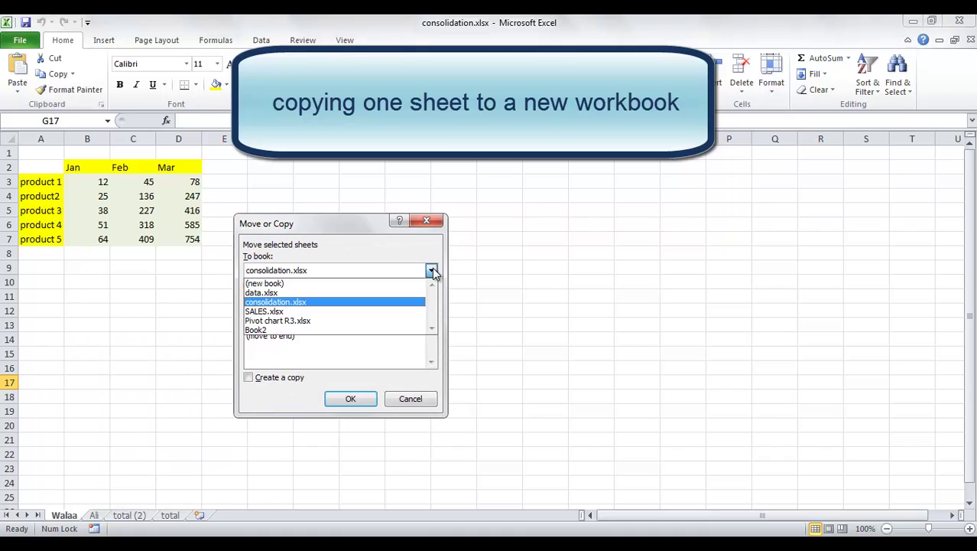
{"action": "left_click", "coordinate": [283, 284]}
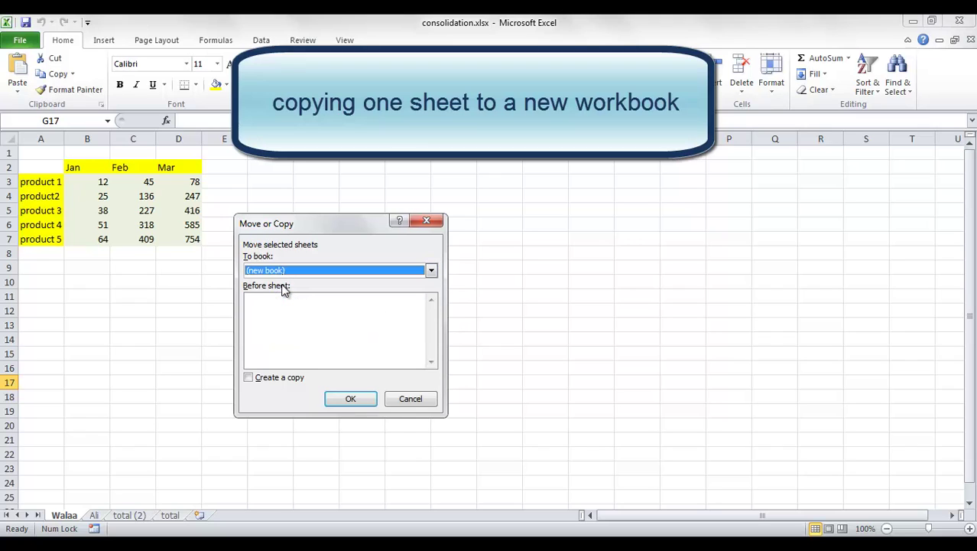
{"action": "left_click", "coordinate": [250, 378]}
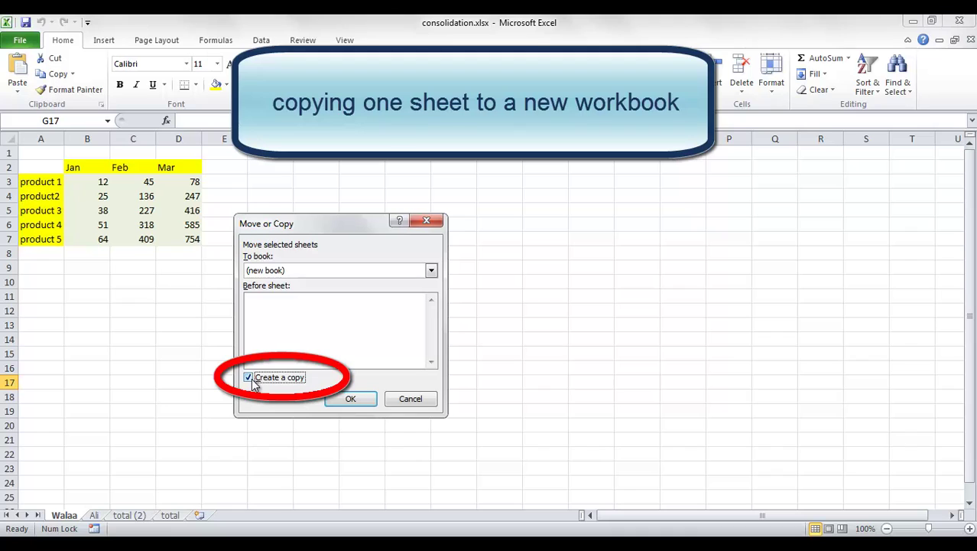
{"action": "left_click", "coordinate": [341, 395]}
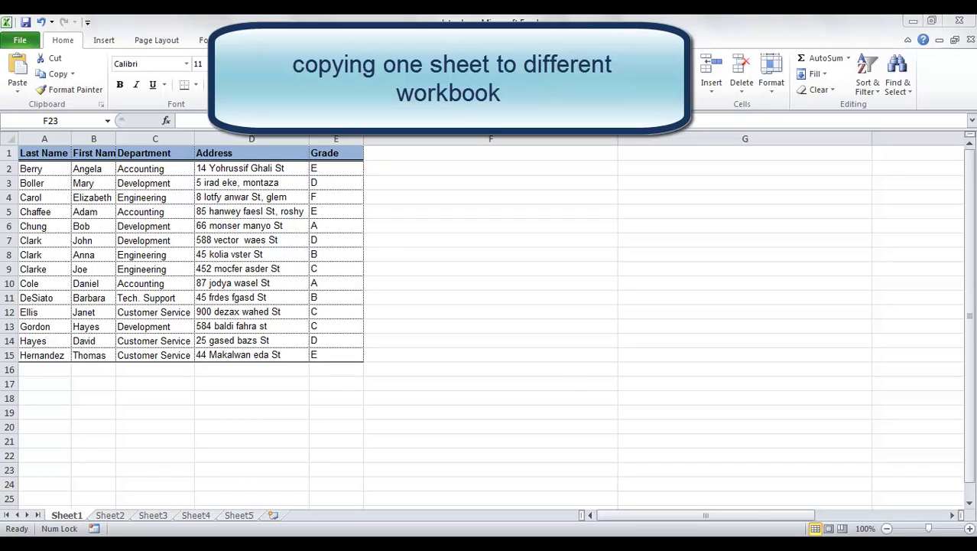
- View the product table in warehouse.xlsx and return to data.xlsx
{"action": "mouse_move", "coordinate": [596, 549]}
{"action": "left_click", "coordinate": [667, 460]}
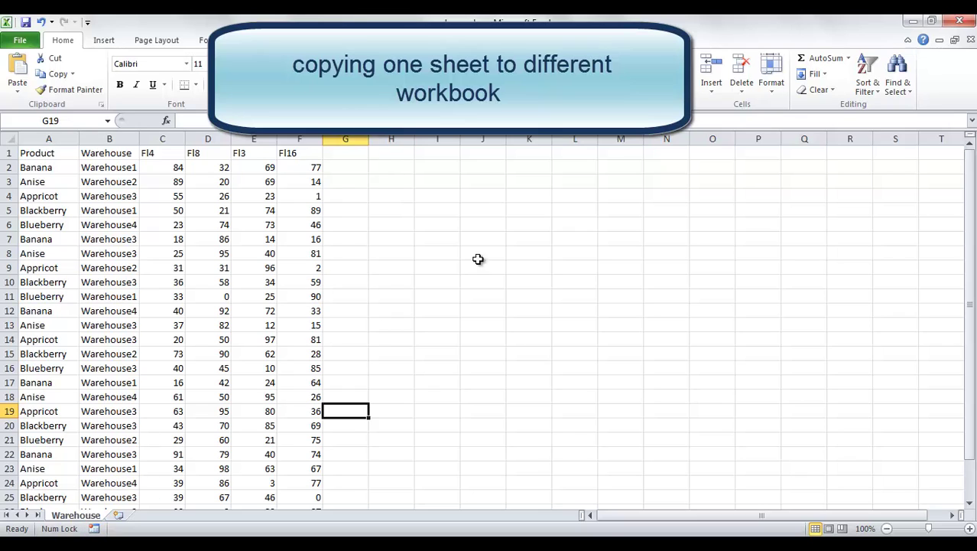
{"action": "mouse_move", "coordinate": [600, 548]}
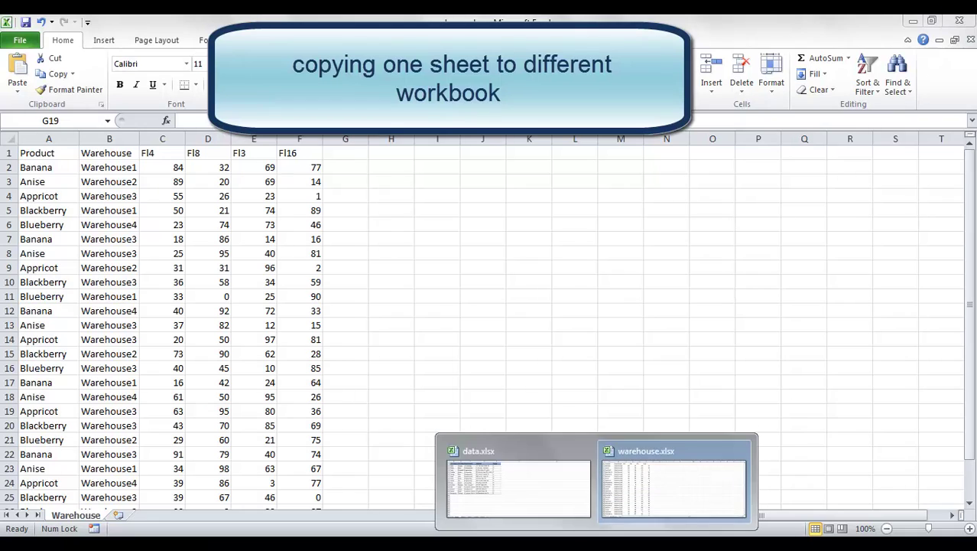
{"action": "left_click", "coordinate": [518, 483]}
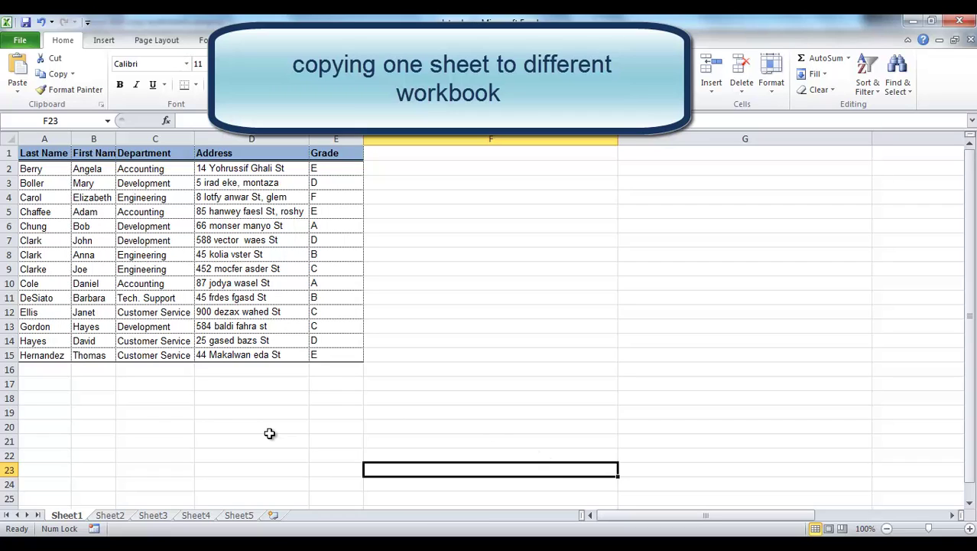
- Copy Sheet1 of data.xlsx into warehouse.xlsx before the Warehouse sheet and check both sheets there
{"action": "right_click", "coordinate": [77, 520]}
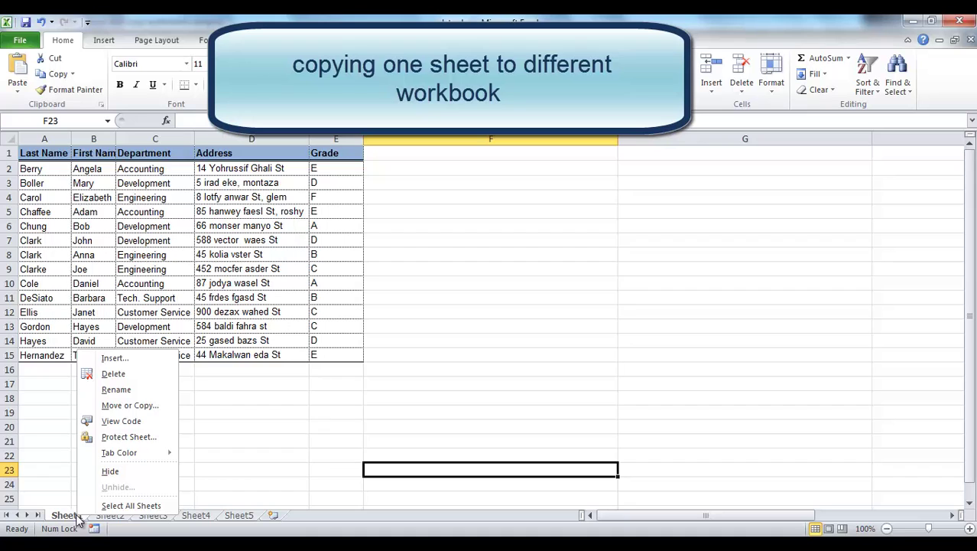
{"action": "left_click", "coordinate": [167, 406]}
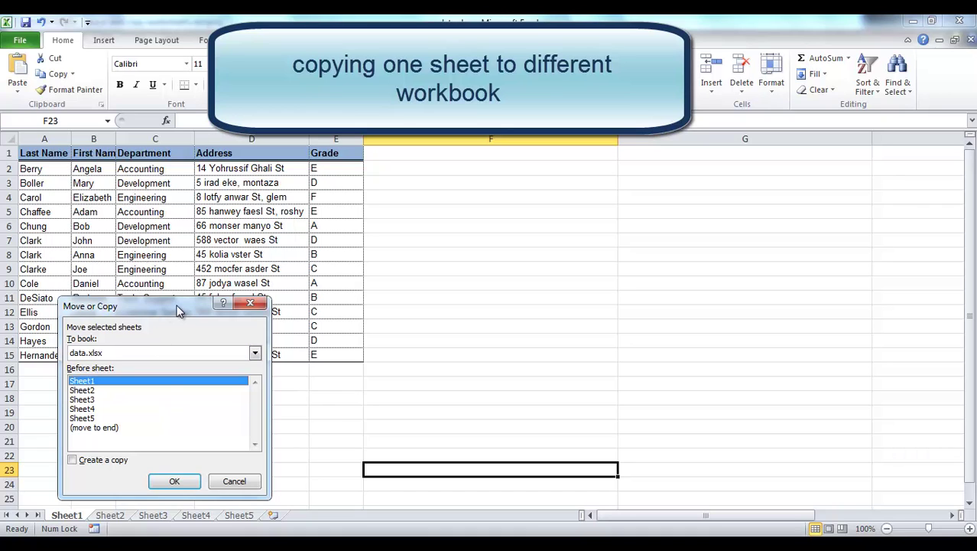
{"action": "left_click_drag", "start_coordinate": [177, 311], "coordinate": [413, 213]}
{"action": "left_click", "coordinate": [491, 256]}
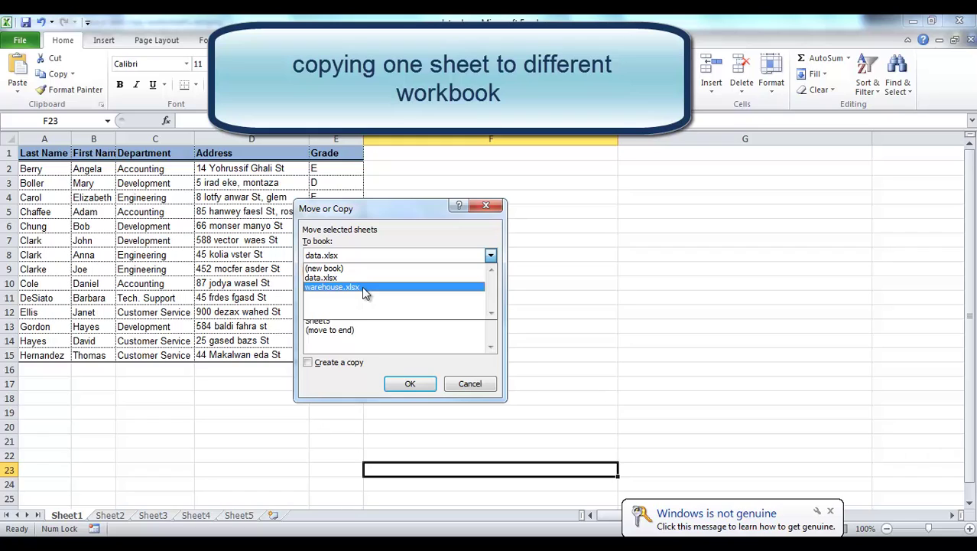
{"action": "left_click", "coordinate": [364, 290]}
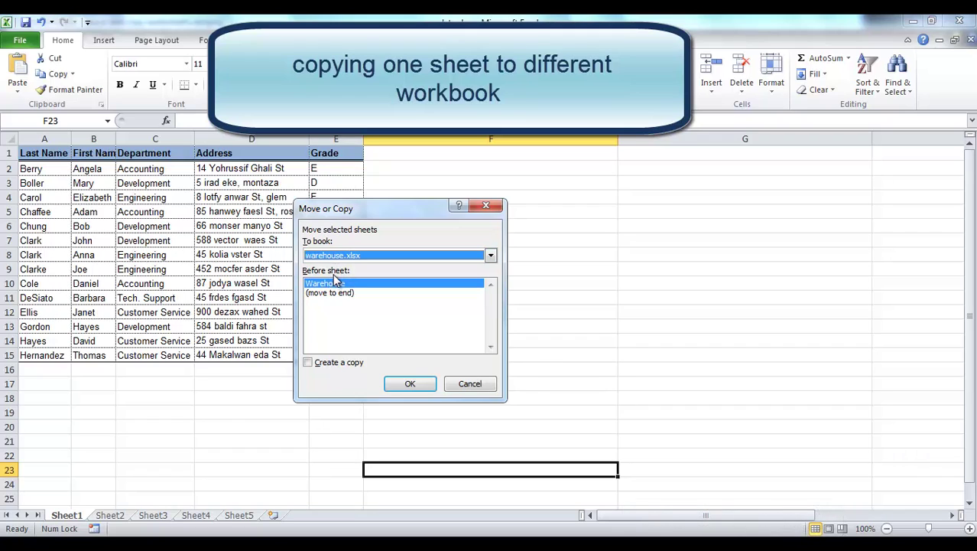
{"action": "left_click", "coordinate": [309, 363]}
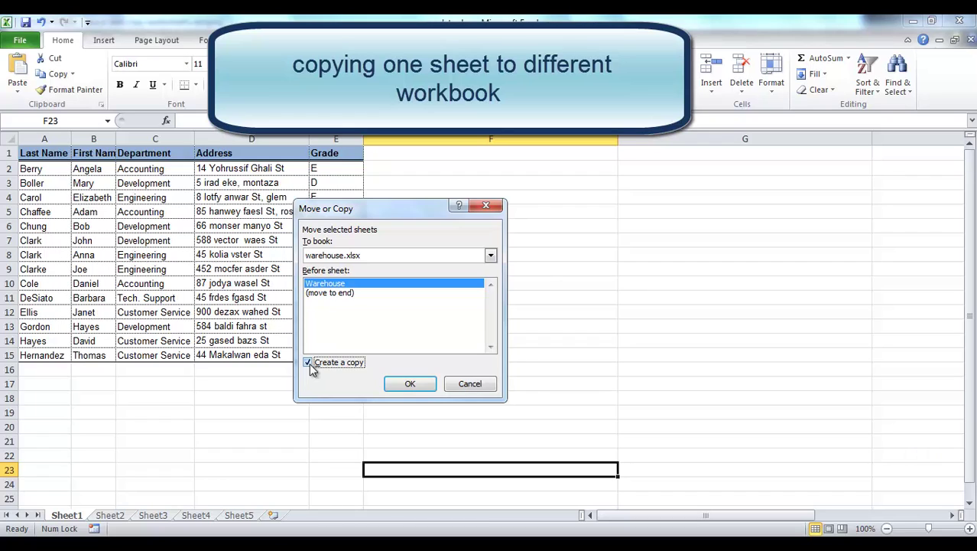
{"action": "left_click", "coordinate": [412, 383]}
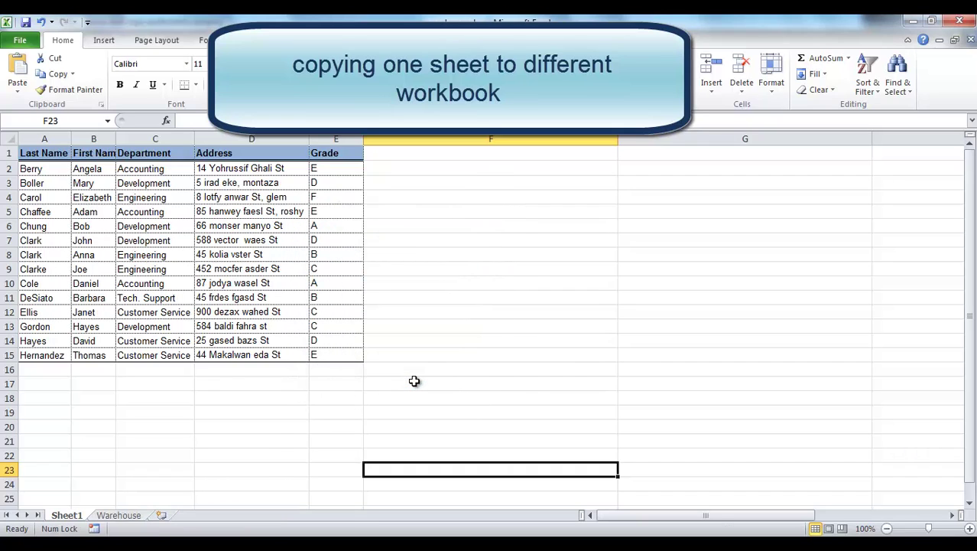
{"action": "left_click", "coordinate": [119, 516]}
{"action": "left_click", "coordinate": [76, 516]}
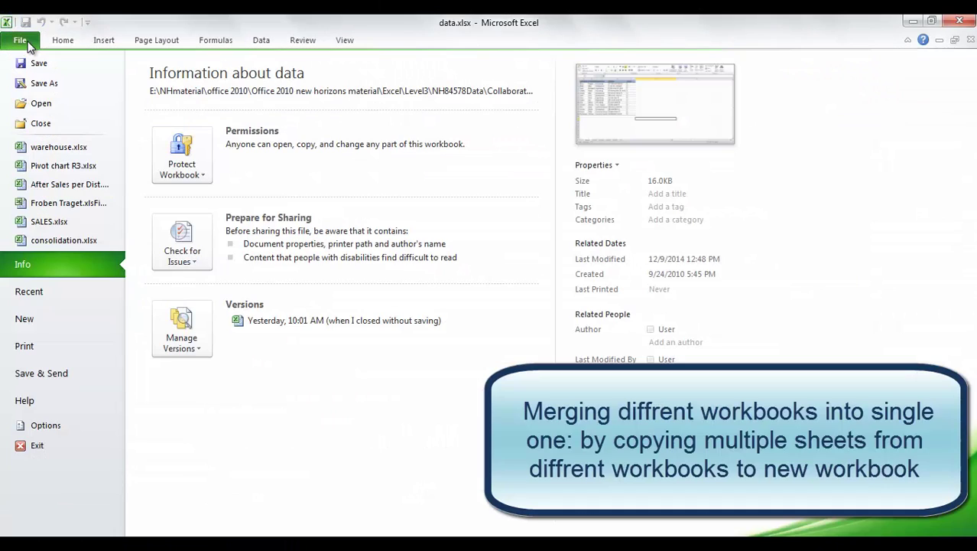
- Open all functions.xlsx, Book3.xlsx, ConsolidateDemo.xlsx and consolidation.xlsx together and bring all functions.xlsx to the front
{"action": "key", "text": "Escape"}
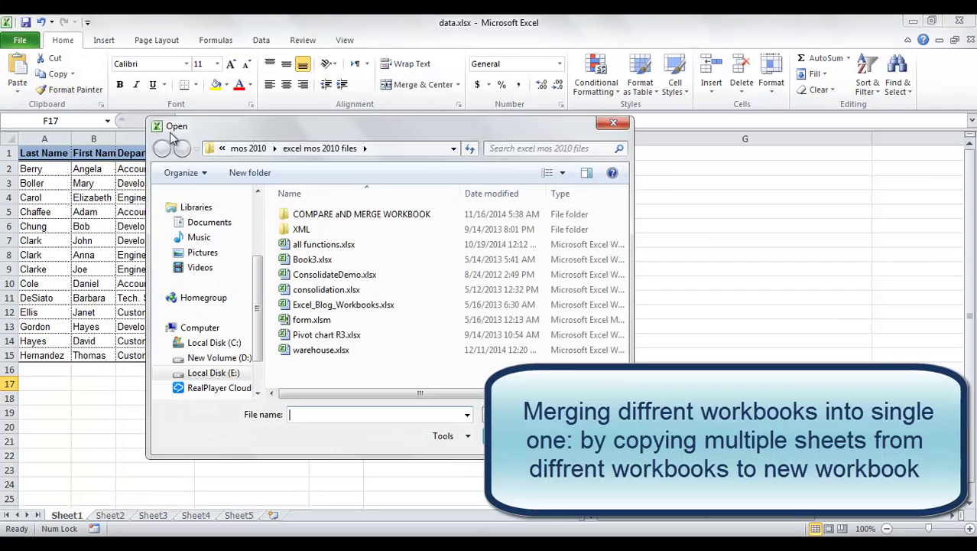
{"action": "left_click", "coordinate": [338, 245]}
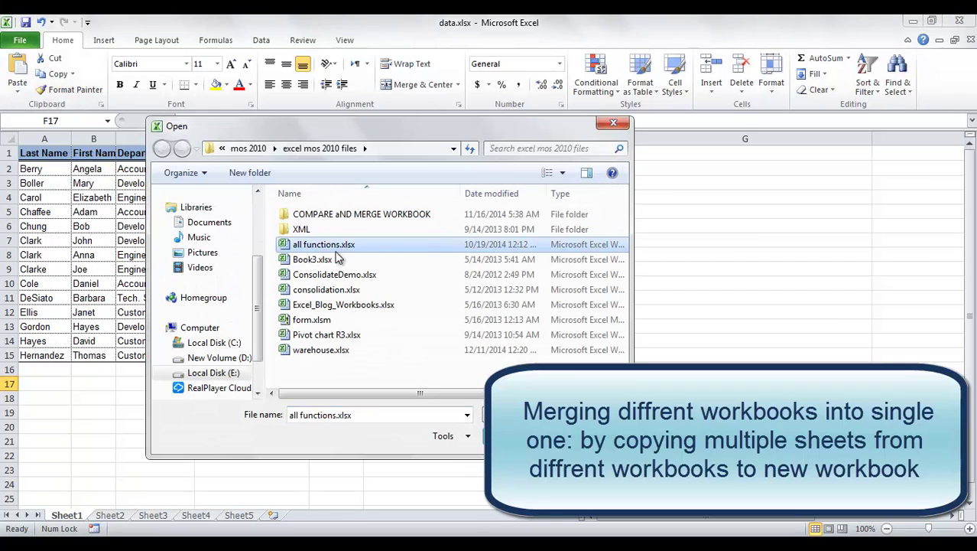
{"action": "left_click", "coordinate": [333, 260], "text": "ctrl"}
{"action": "left_click", "coordinate": [335, 276], "text": "ctrl"}
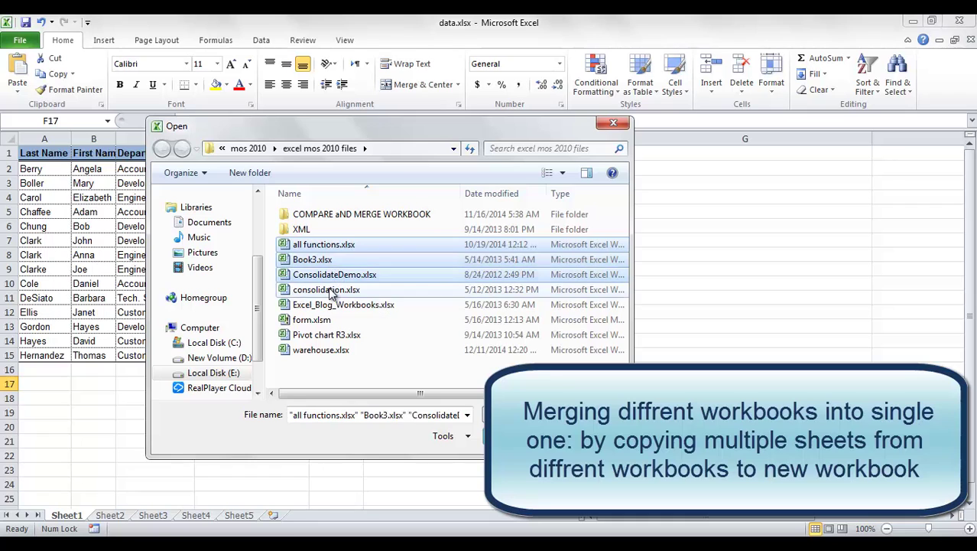
{"action": "left_click", "coordinate": [329, 291], "text": "ctrl"}
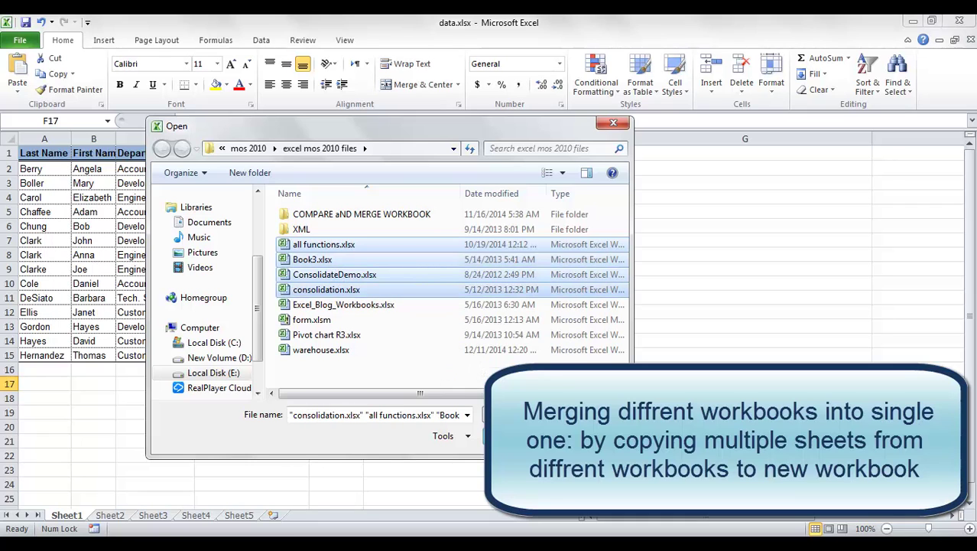
{"action": "key", "text": "Return"}
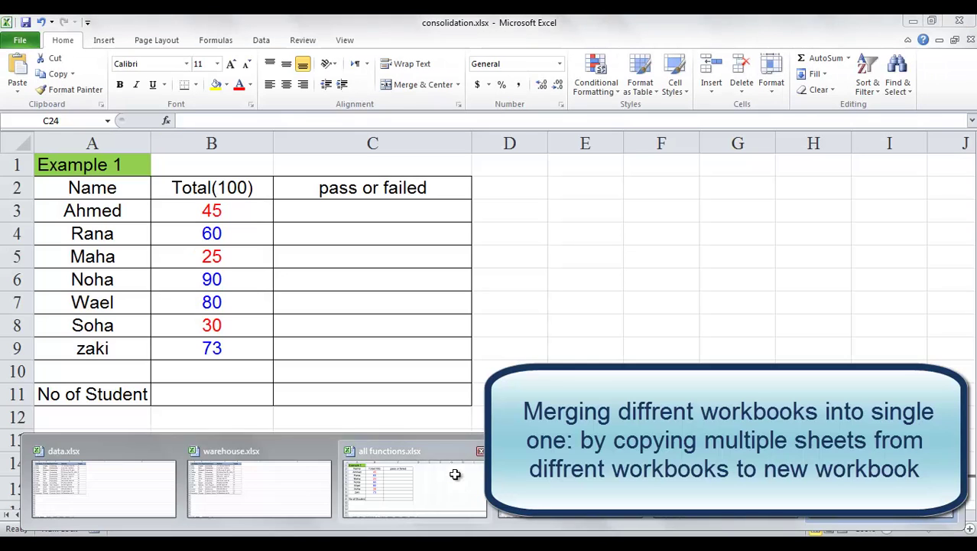
{"action": "left_click", "coordinate": [454, 473]}
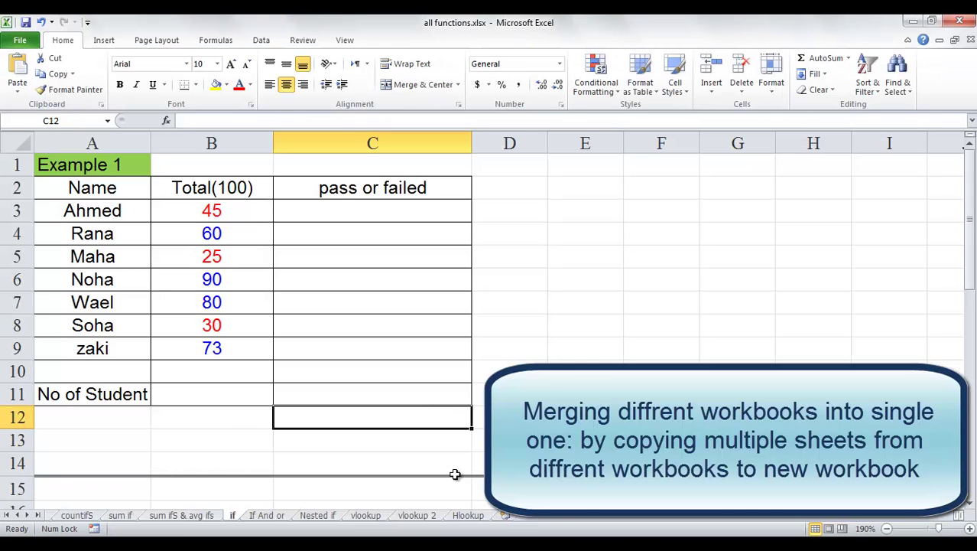
- Group the individual sheets If And or, Nested if and vlookup in all functions.xlsx
{"action": "left_click", "coordinate": [274, 517]}
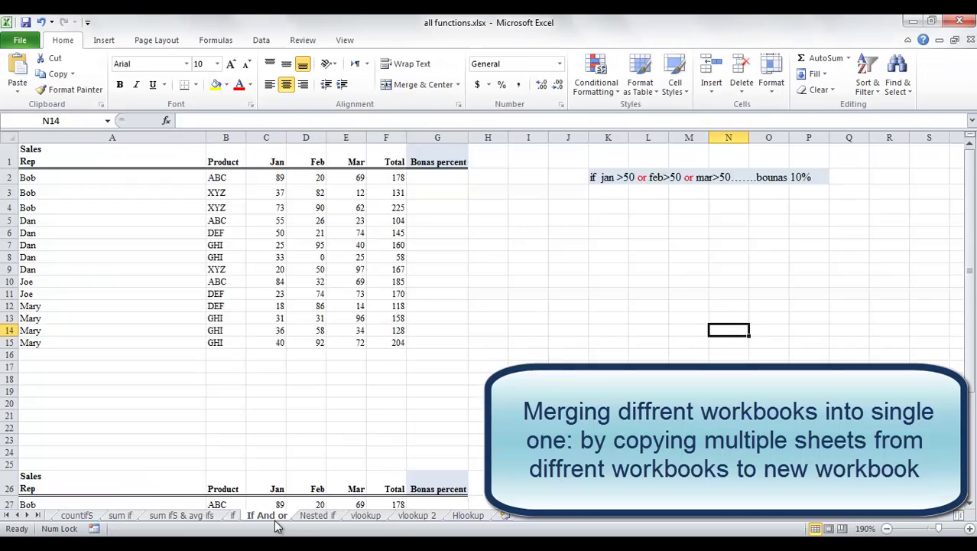
{"action": "left_click", "coordinate": [317, 516], "text": "ctrl"}
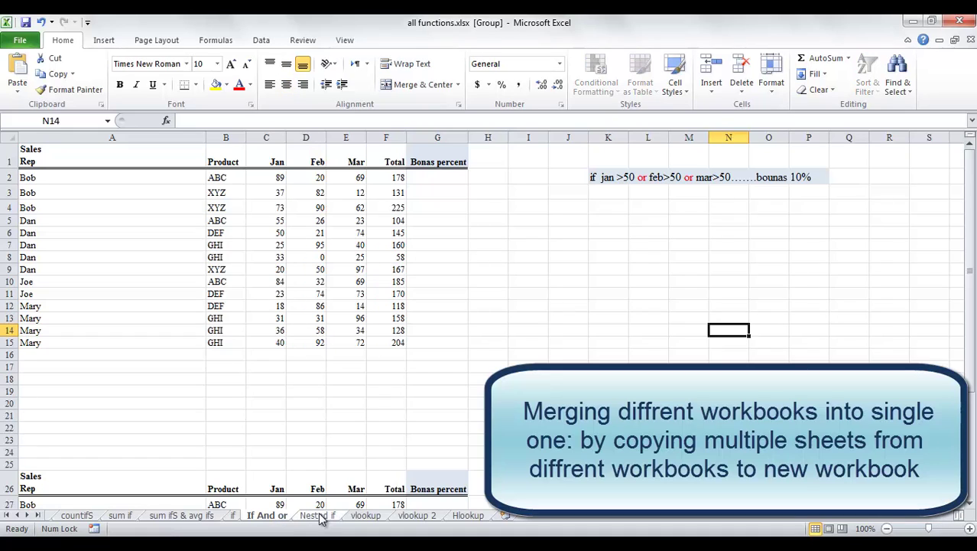
{"action": "left_click", "coordinate": [367, 516], "text": "ctrl"}
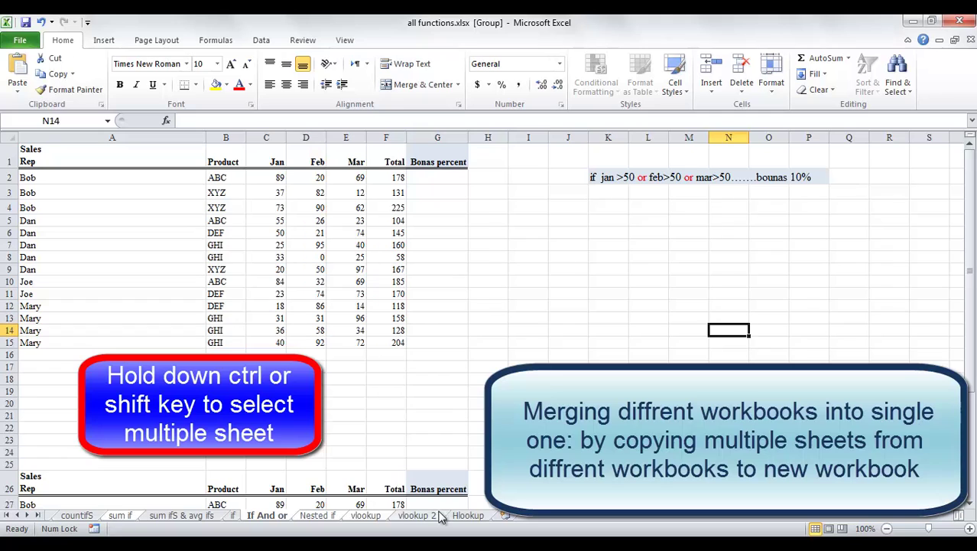
- Select the range of sheets from countifS through vlookup in all functions.xlsx and create a copy of them in a new workbook
{"action": "left_click", "coordinate": [80, 517]}
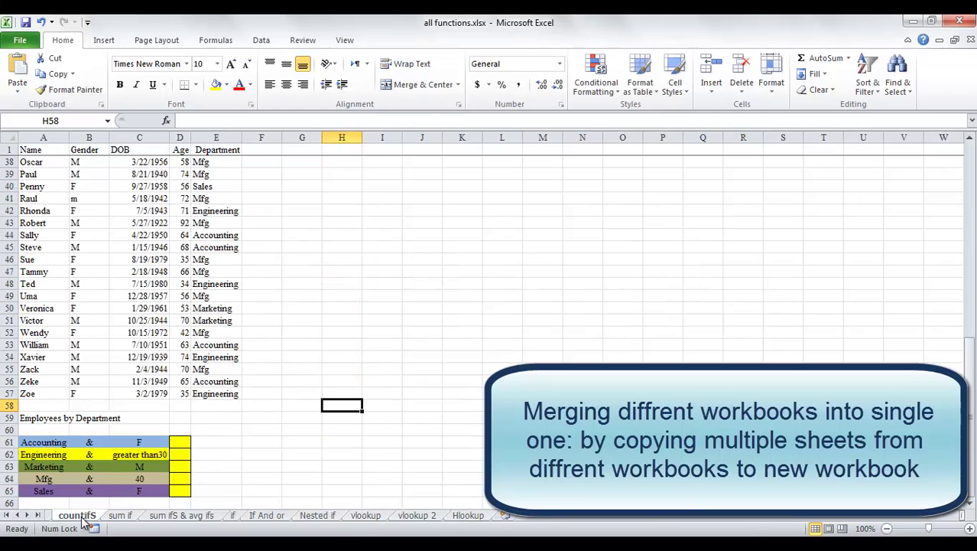
{"action": "left_click", "coordinate": [367, 516], "text": "shift"}
{"action": "right_click", "coordinate": [367, 516]}
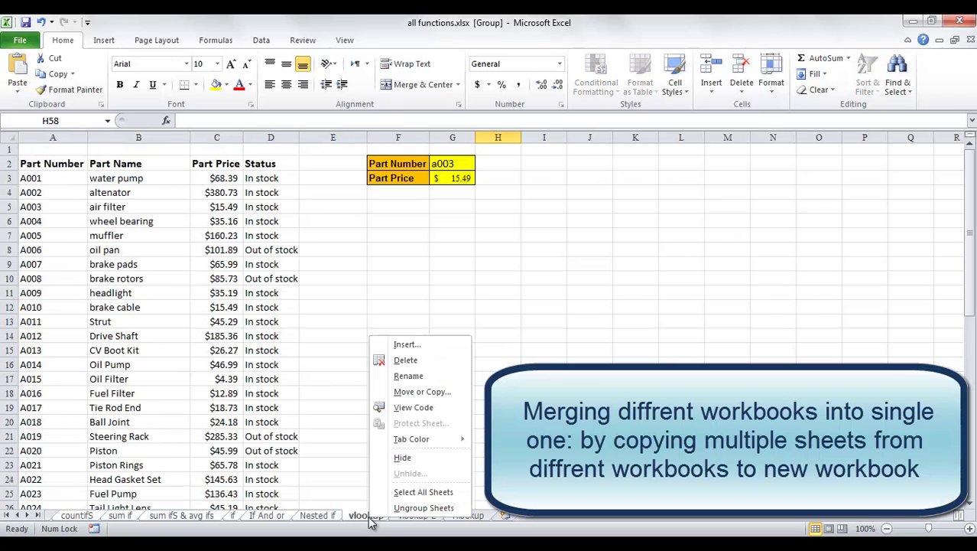
{"action": "left_click", "coordinate": [439, 395]}
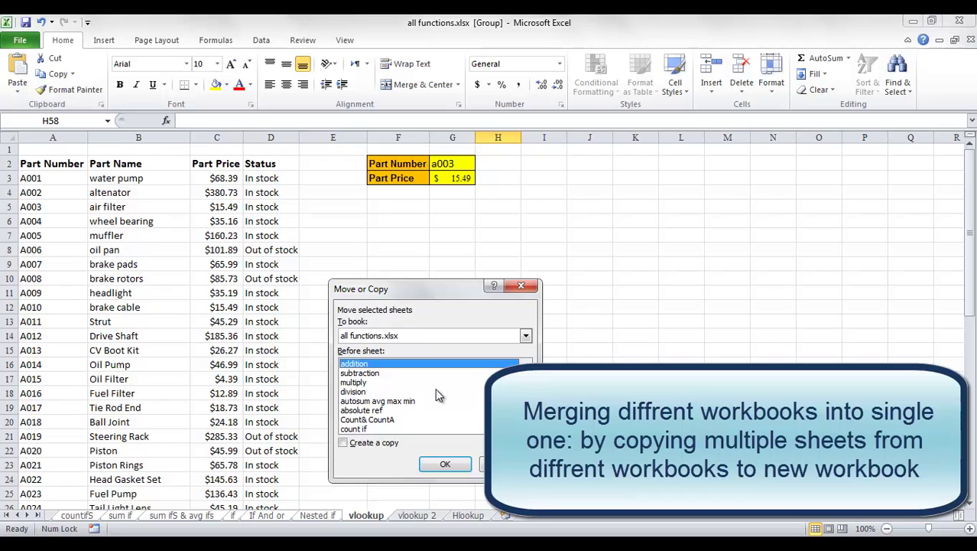
{"action": "left_click", "coordinate": [526, 337]}
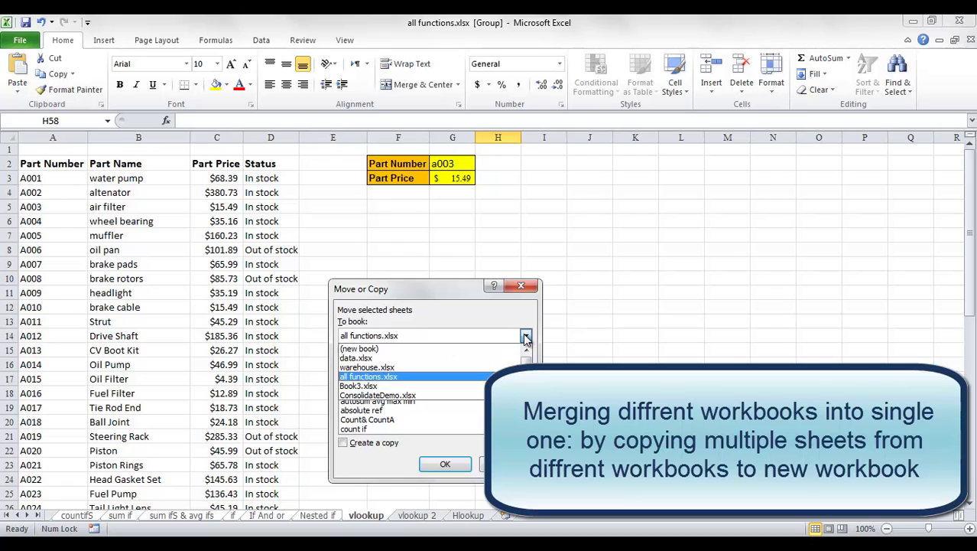
{"action": "left_click", "coordinate": [459, 354]}
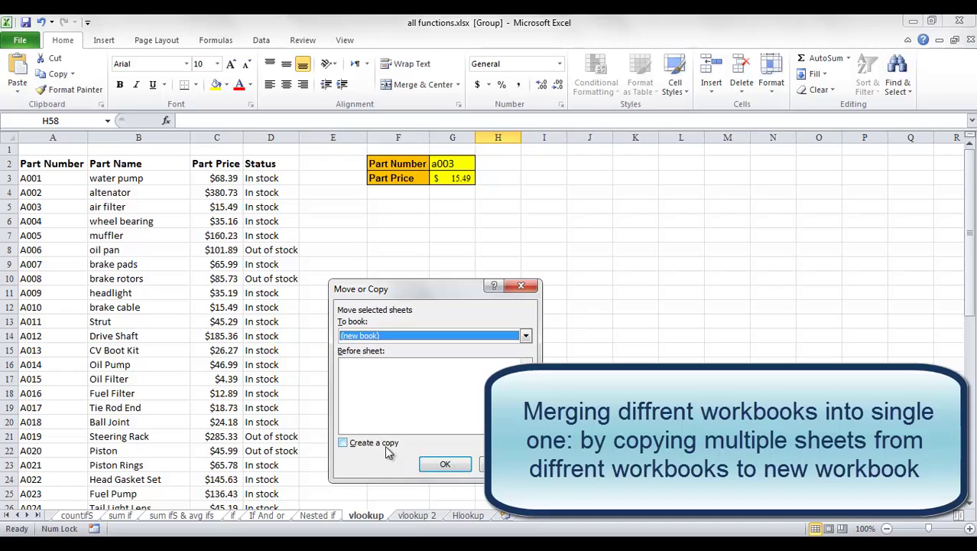
{"action": "left_click", "coordinate": [343, 443]}
{"action": "left_click", "coordinate": [445, 460]}
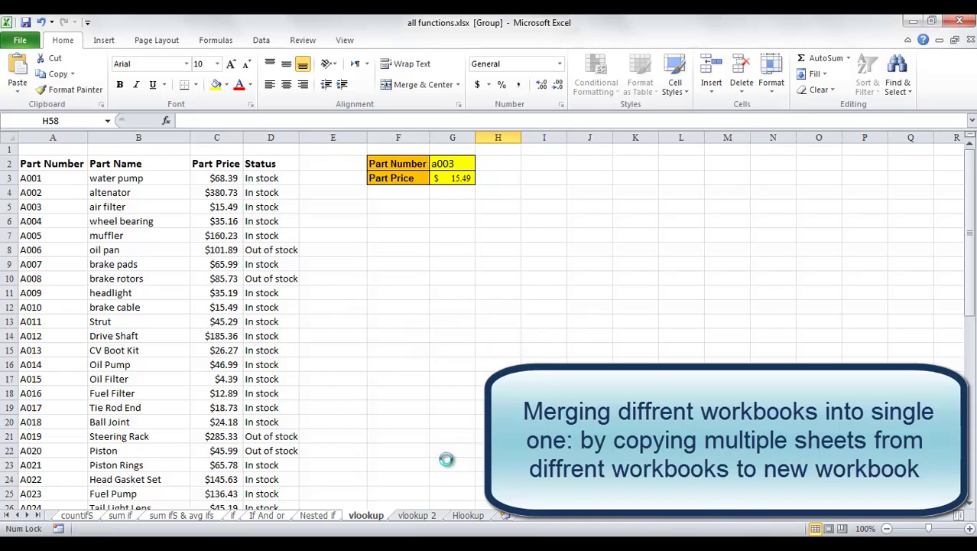